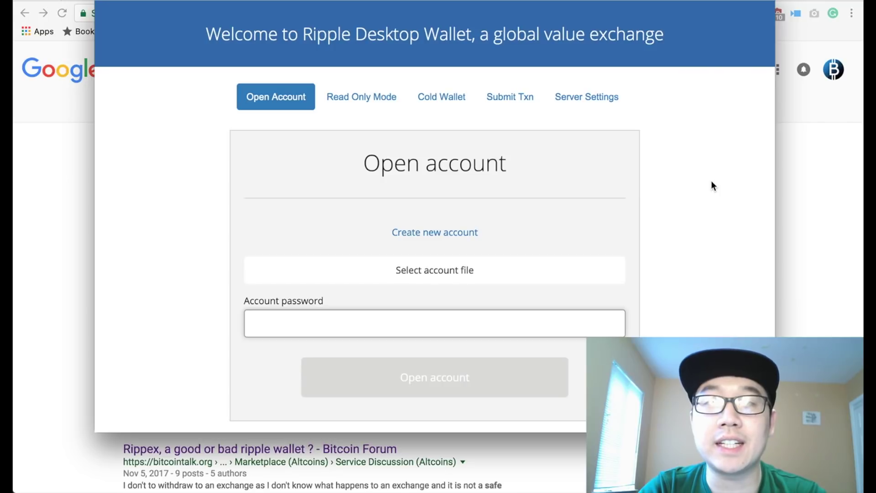
# Bring the browser in front of the wallet and switch to the rippex.net homepage tab
pyautogui.click(45, 150)
pyautogui.click(150, 3)
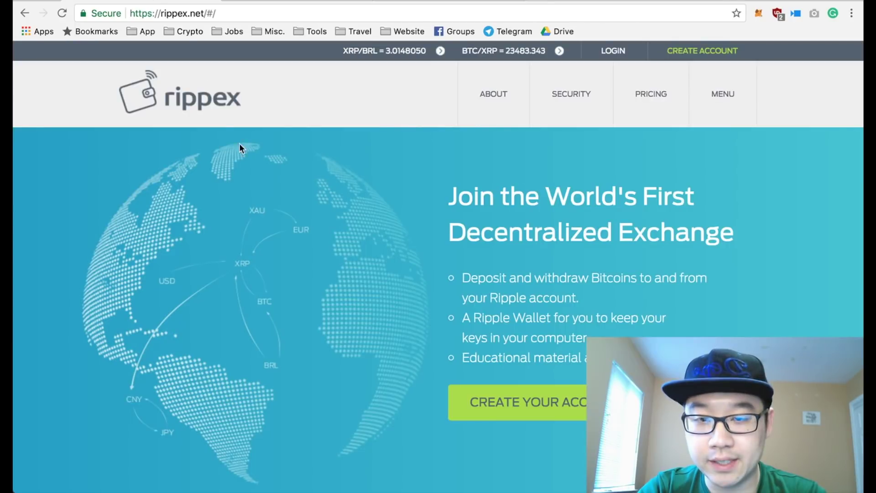
pyautogui.scroll(-2, 284, 199)
pyautogui.scroll(-5, 284, 199)
pyautogui.scroll(10, 285, 198)
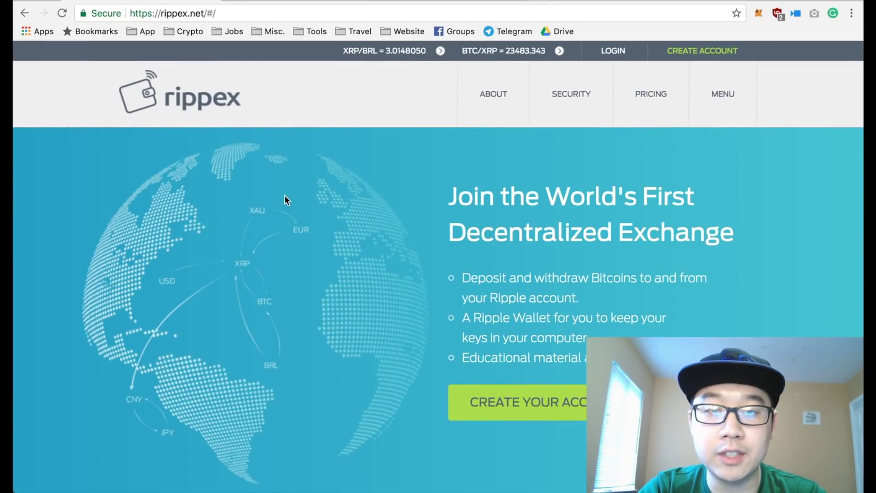
pyautogui.scroll(-5, 284, 196)
pyautogui.scroll(-5, 284, 196)
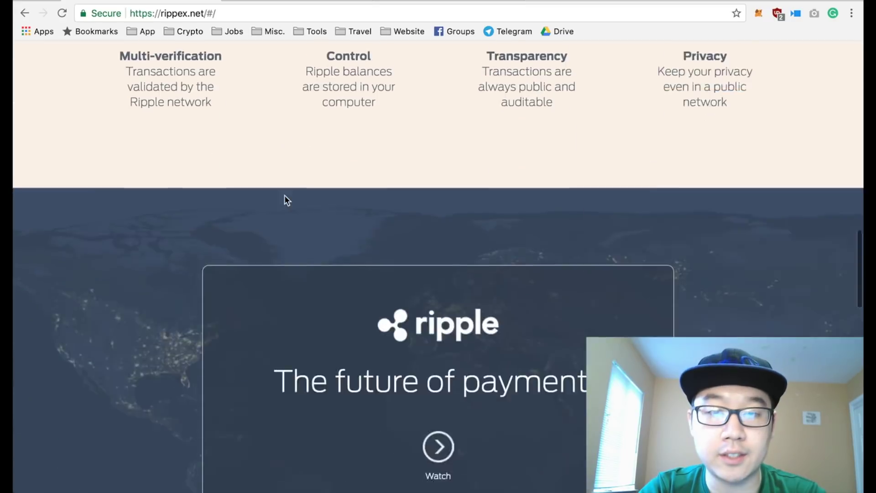
pyautogui.scroll(-5, 285, 196)
pyautogui.scroll(-3, 284, 196)
pyautogui.scroll(10, 285, 196)
pyautogui.scroll(5, 285, 196)
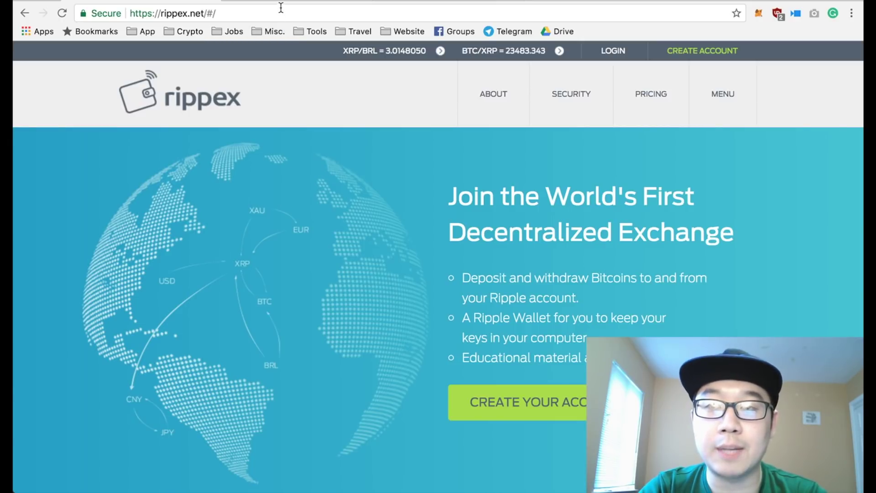
pyautogui.hotkey('alt', 'Left')
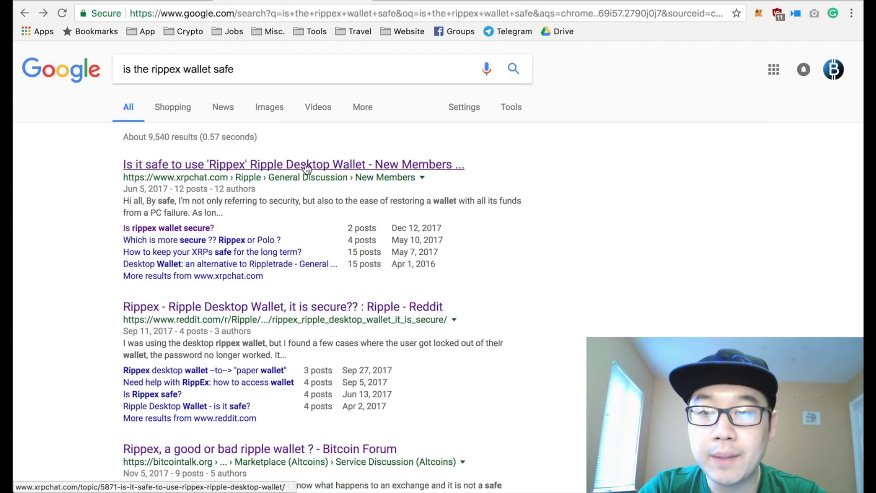
pyautogui.scroll(-1, 305, 164)
pyautogui.scroll(1, 304, 164)
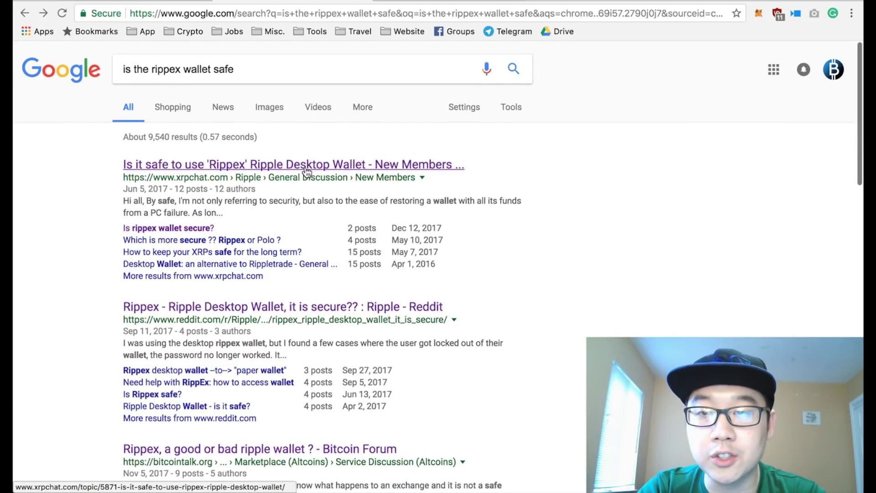
pyautogui.scroll(-1, 304, 177)
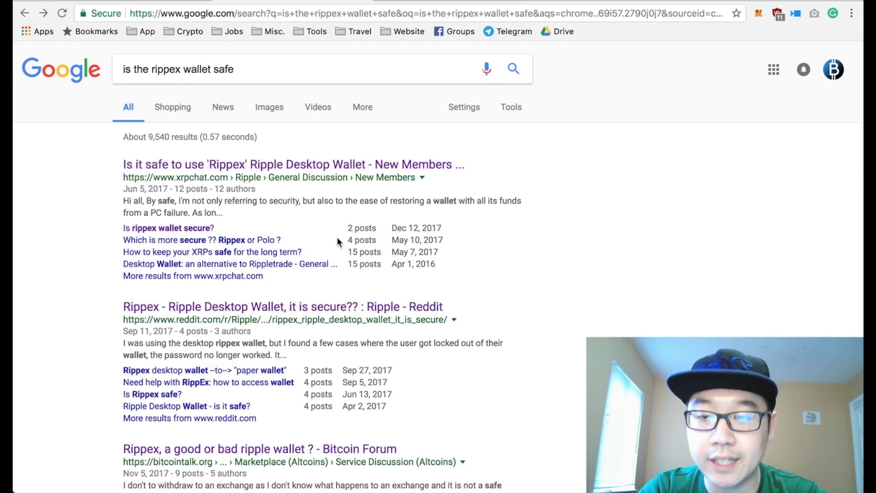
pyautogui.scroll(-7, 336, 241)
pyautogui.scroll(-1, 336, 242)
pyautogui.scroll(-1, 337, 242)
pyautogui.scroll(-3, 338, 242)
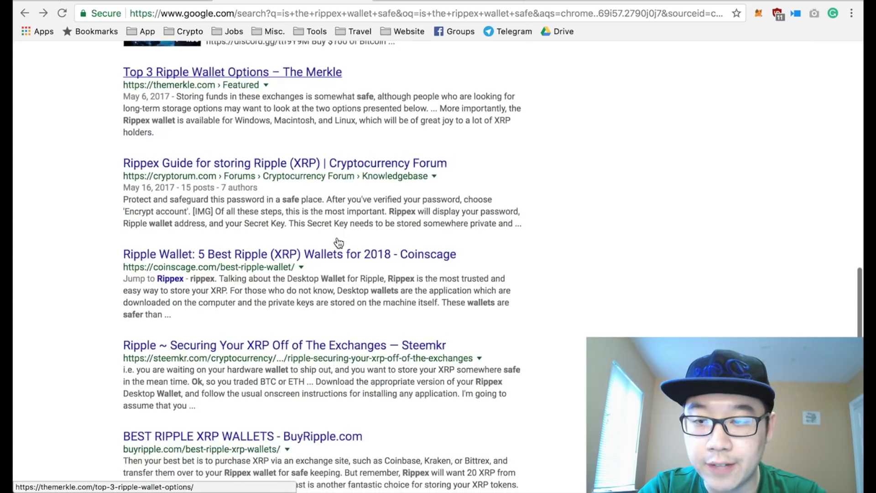
pyautogui.scroll(10, 338, 243)
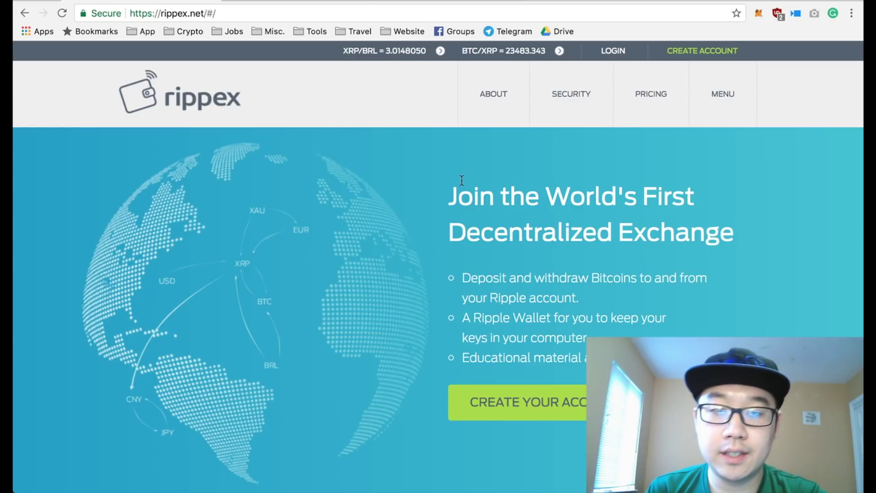
pyautogui.scroll(-1, 462, 180)
pyautogui.scroll(-2, 462, 180)
pyautogui.scroll(-2, 461, 180)
pyautogui.scroll(-5, 462, 180)
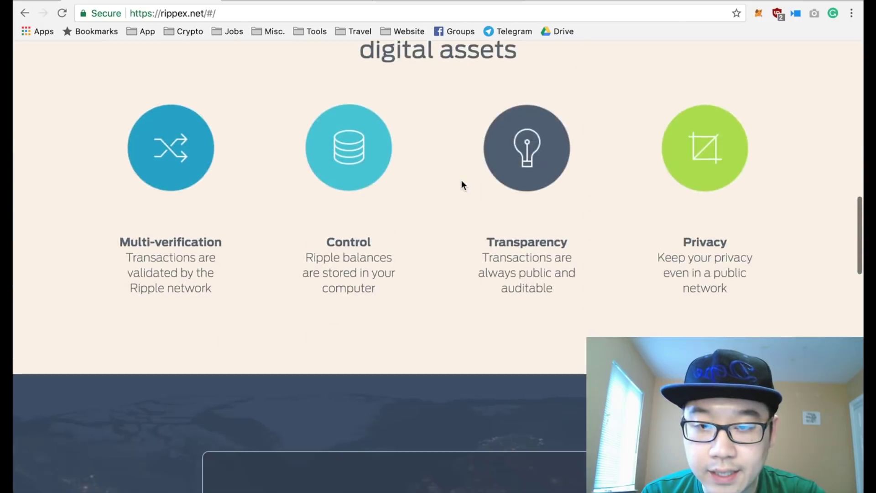
pyautogui.scroll(-5, 462, 181)
pyautogui.scroll(-5, 462, 181)
pyautogui.scroll(-10, 462, 180)
pyautogui.scroll(10, 461, 181)
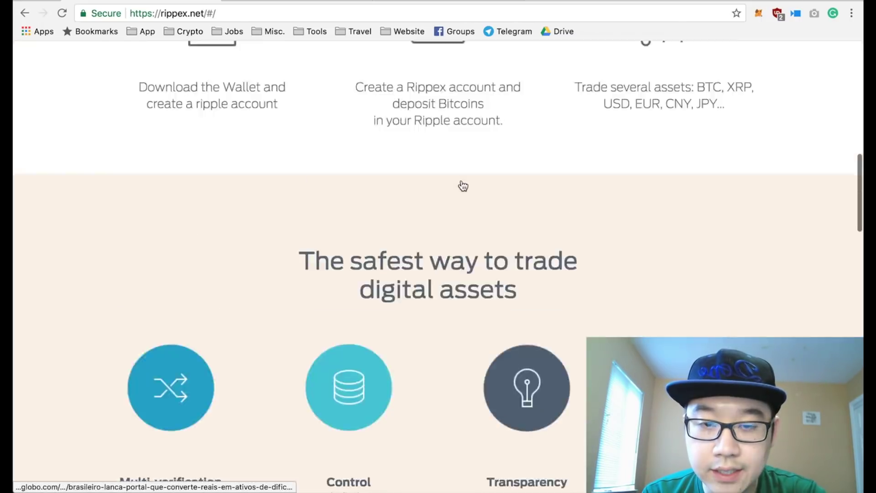
pyautogui.scroll(10, 462, 181)
pyautogui.moveTo(722, 94)
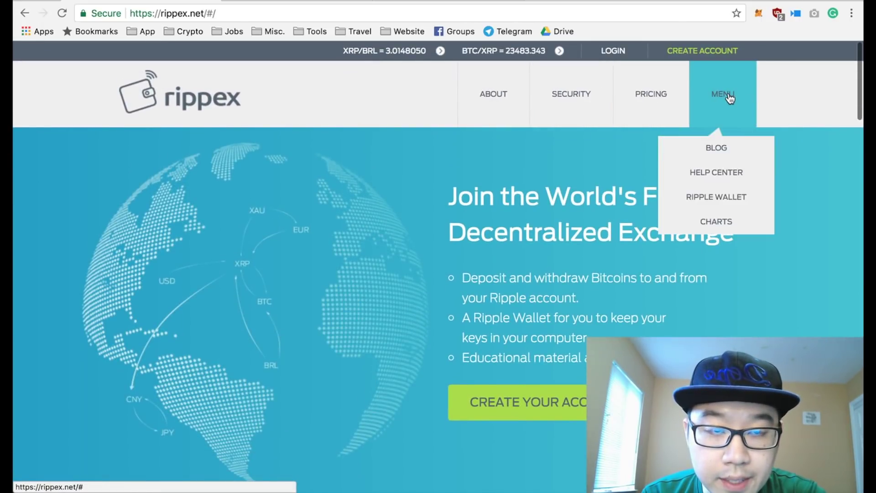
# Open the RIPPLE WALLET download page from the site's menu
pyautogui.click(685, 195)
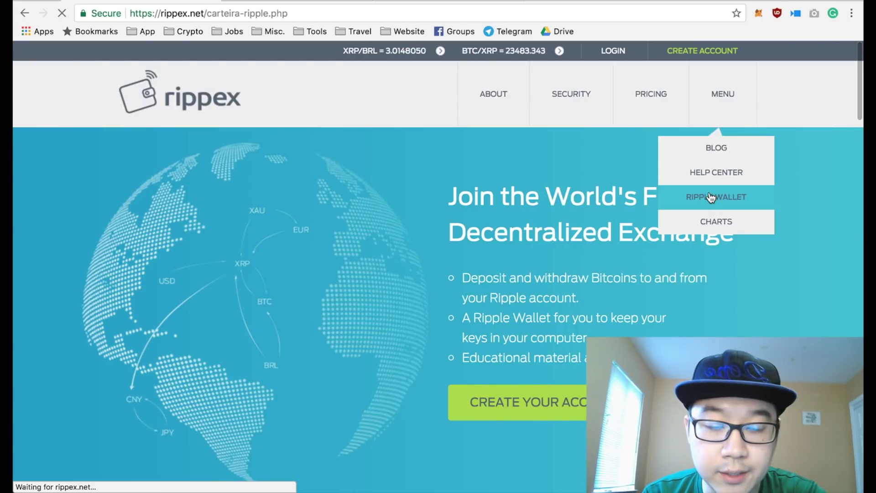
pyautogui.scroll(-3, 338, 230)
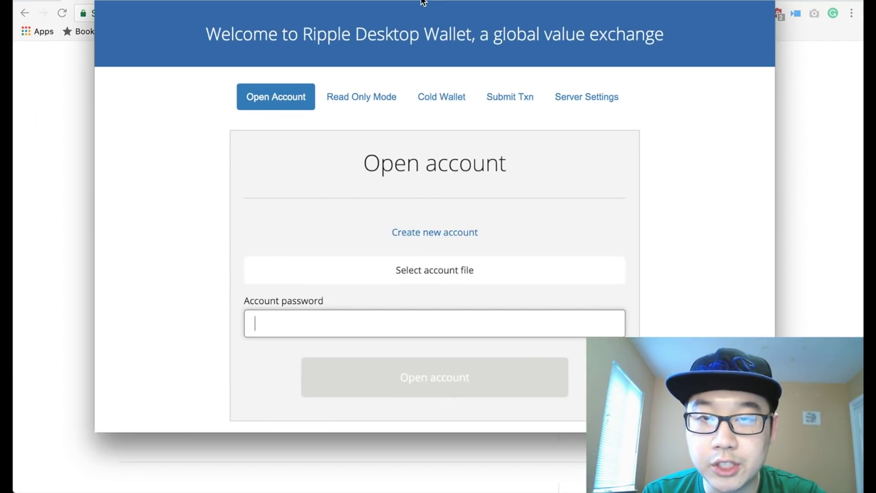
# Look through the address view, cold wallet, transaction submission and network settings screens, returning to login
pyautogui.click(301, 102)
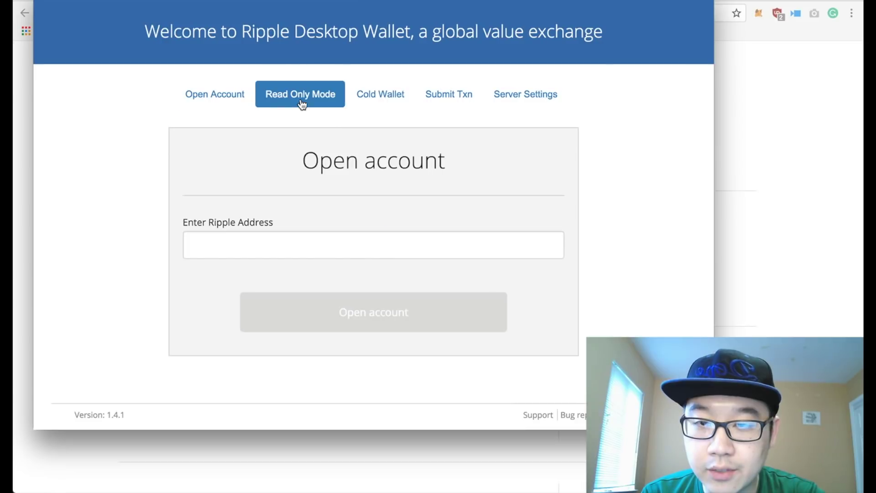
pyautogui.click(388, 100)
pyautogui.click(455, 95)
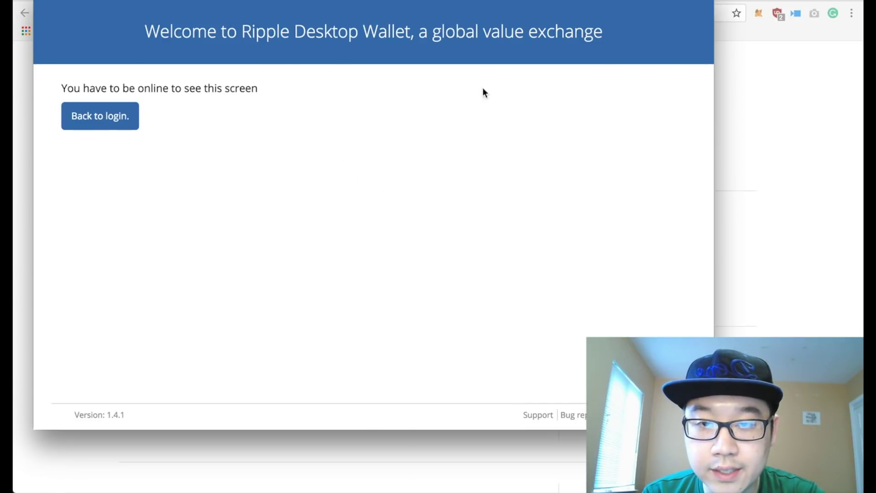
pyautogui.click(92, 159)
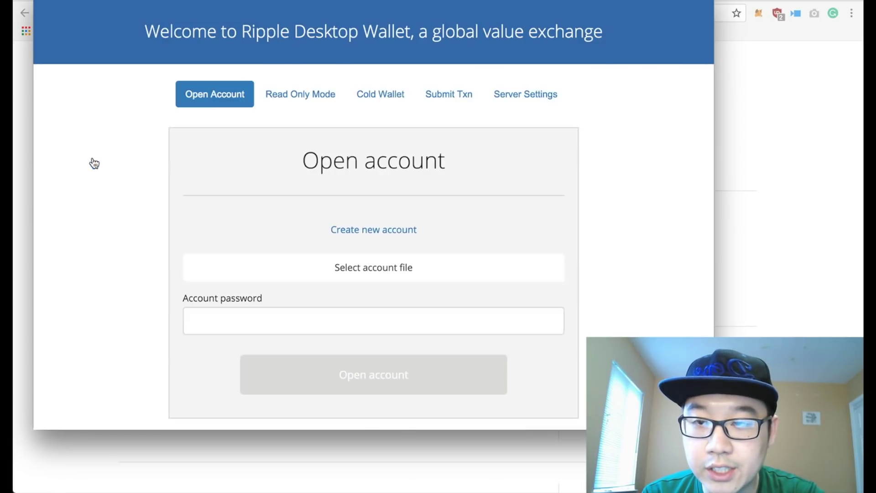
pyautogui.click(528, 91)
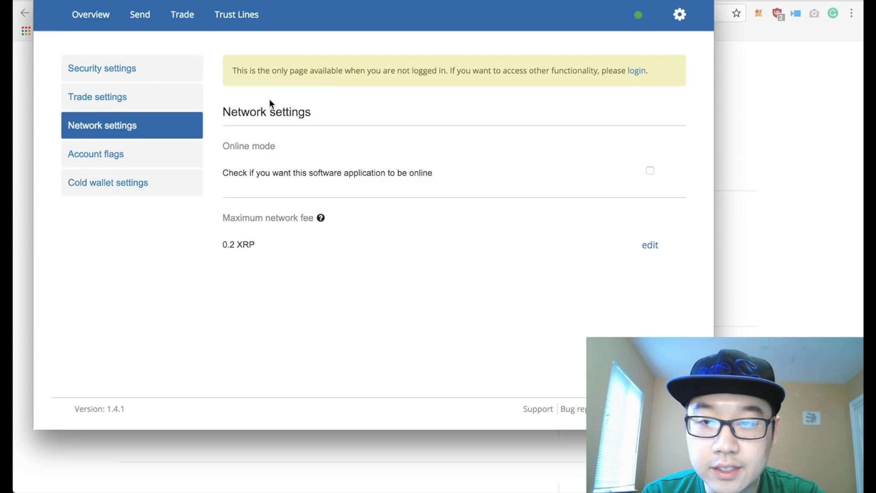
pyautogui.click(77, 20)
# Create a new empty account file saved to the Desktop
pyautogui.click(393, 232)
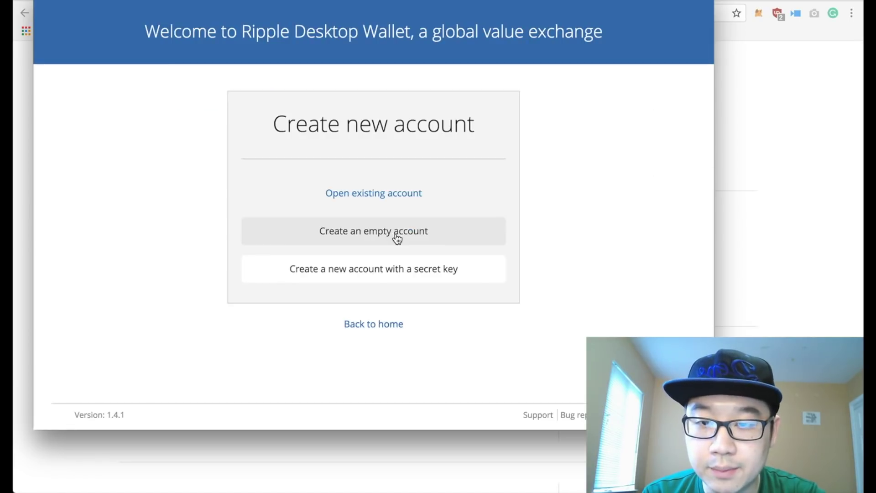
pyautogui.click(388, 230)
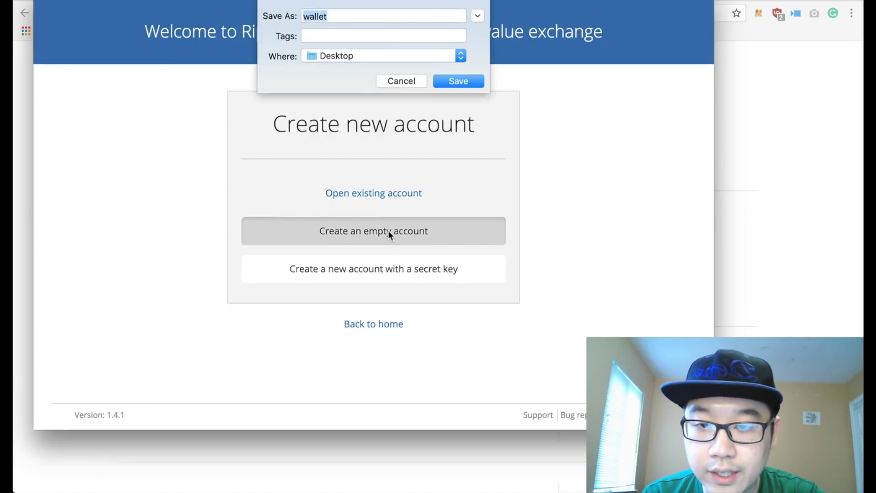
pyautogui.click(360, 56)
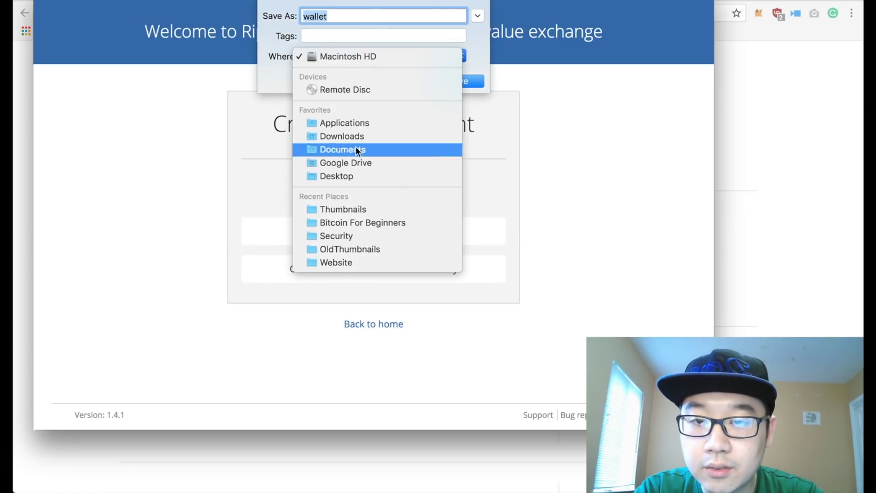
pyautogui.click(356, 177)
pyautogui.click(452, 82)
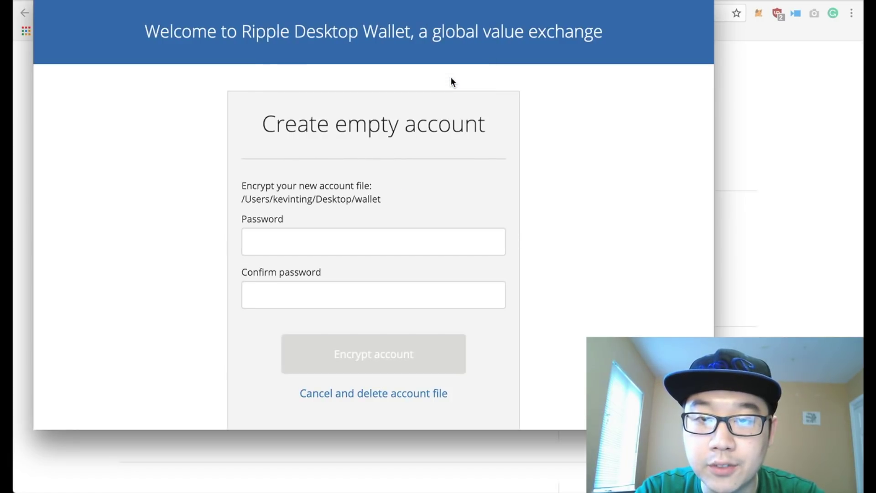
# Enter a strong password twice and encrypt the new account with it
pyautogui.click(368, 246)
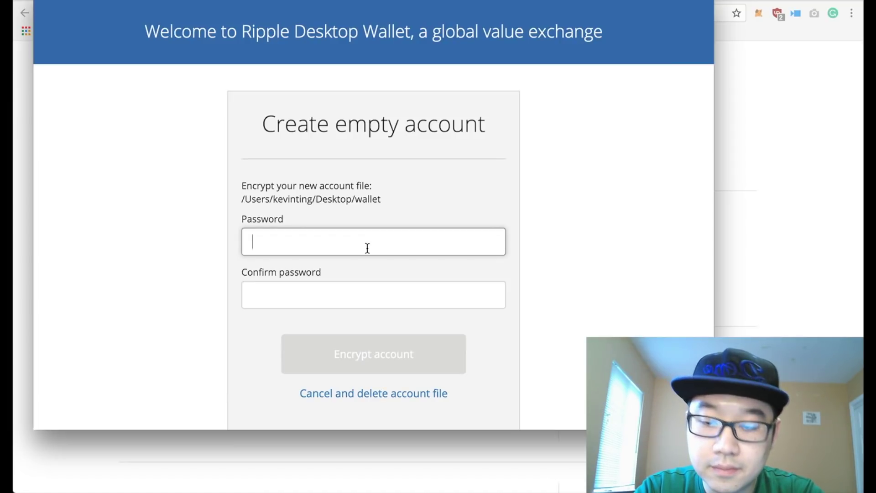
pyautogui.write('•••••••••')
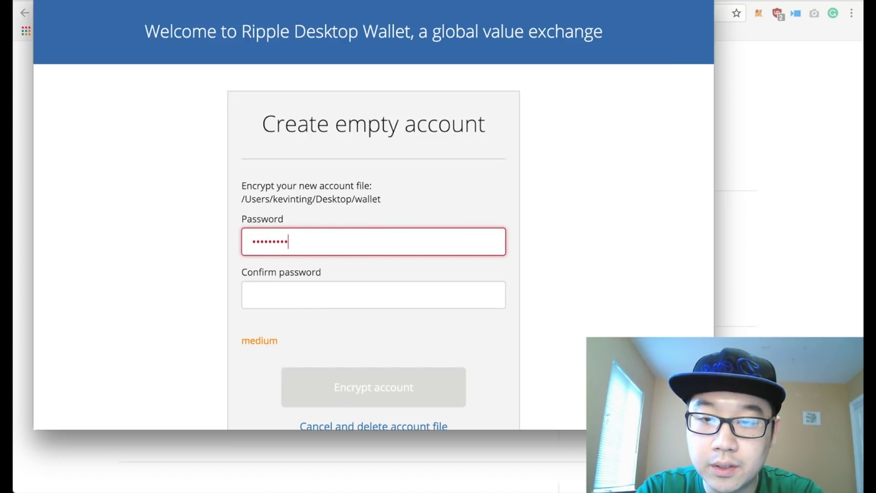
pyautogui.write('•')
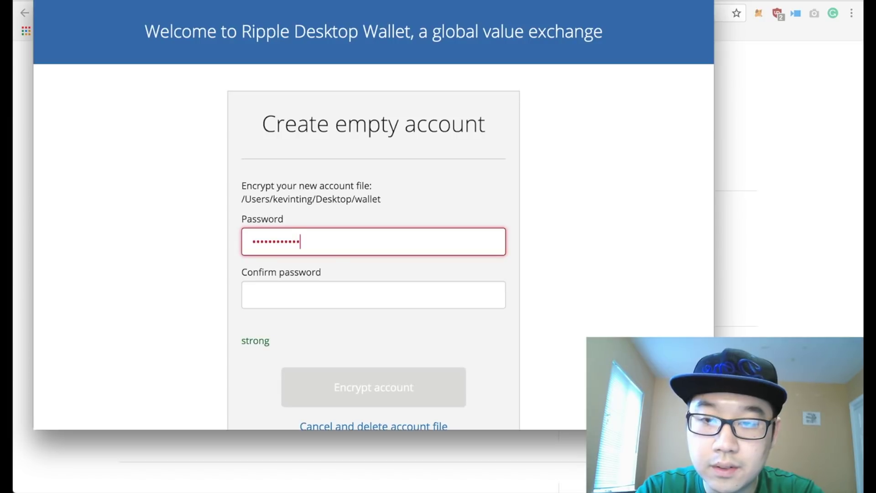
pyautogui.press('Tab')
pyautogui.write('•••')
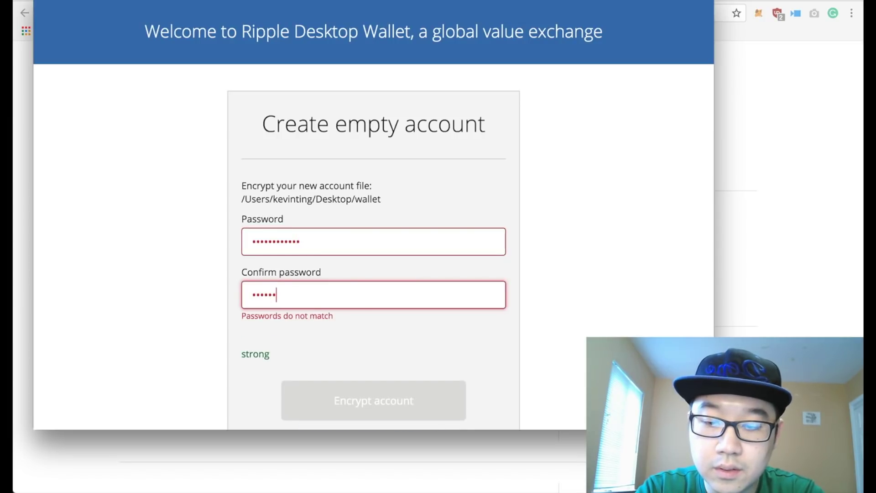
pyautogui.write('•')
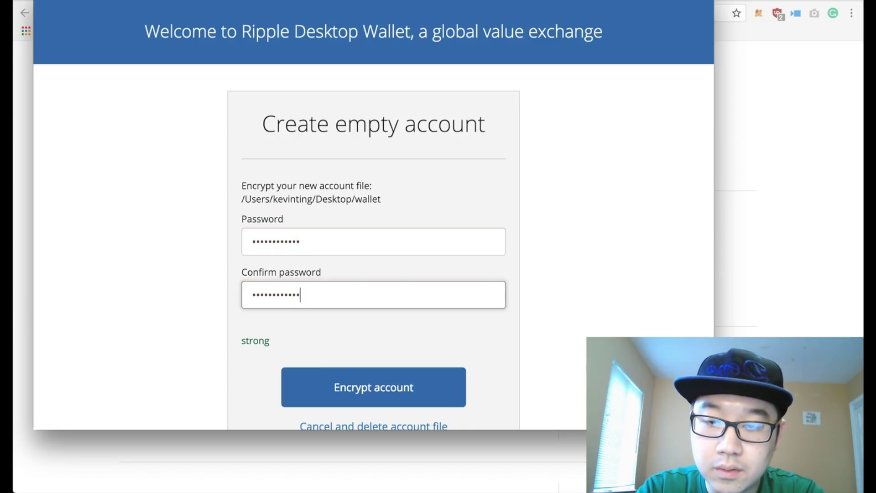
pyautogui.scroll(-2, 412, 317)
pyautogui.click(403, 327)
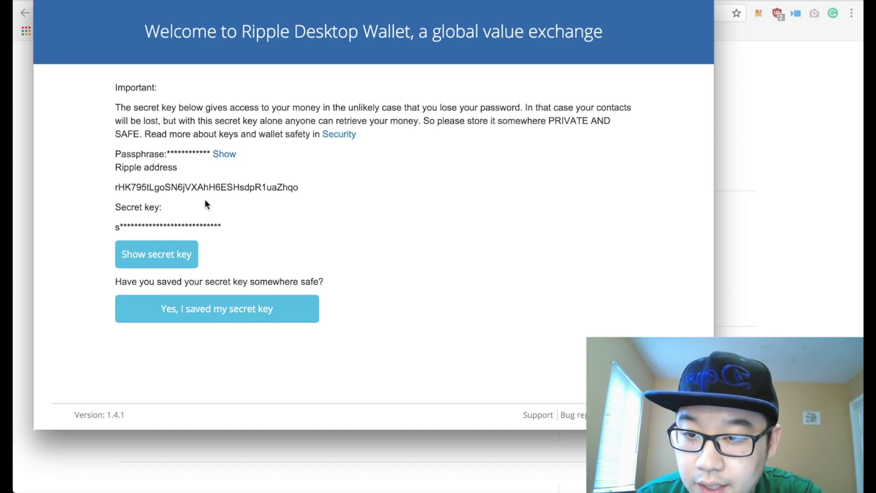
# Copy the new Ripple address, confirm the secret key is saved, and select the address in the activation notice
pyautogui.doubleClick(200, 187)
pyautogui.hotkey('ctrl', 'c')
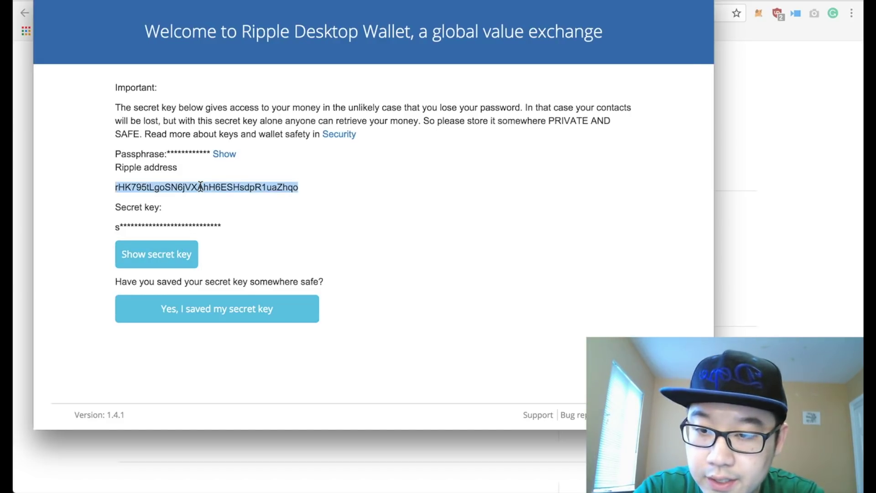
pyautogui.click(209, 309)
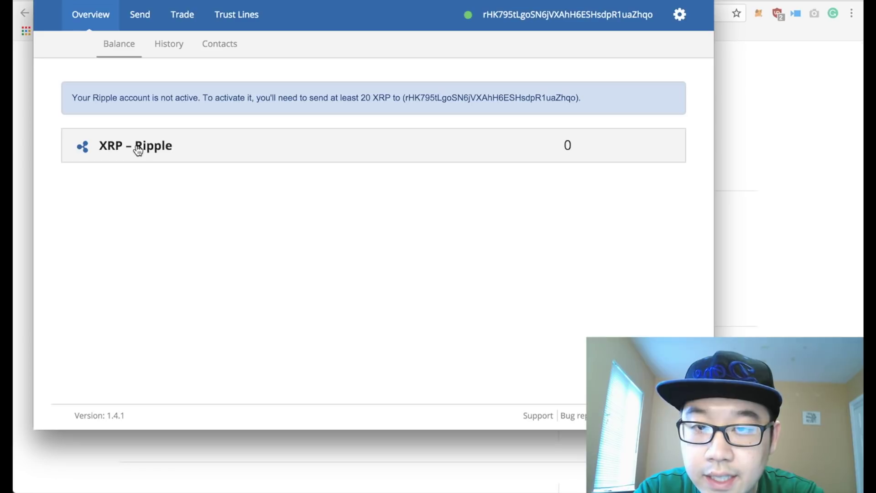
pyautogui.moveTo(406, 99); pyautogui.dragTo(579, 101)
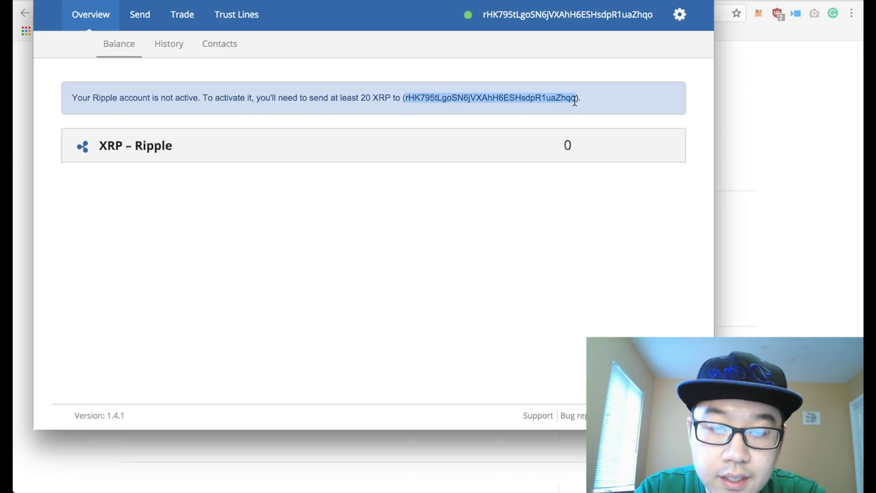
# Switch to the Bittrex balances page and start a withdrawal from the Ripple row
pyautogui.click(753, 118)
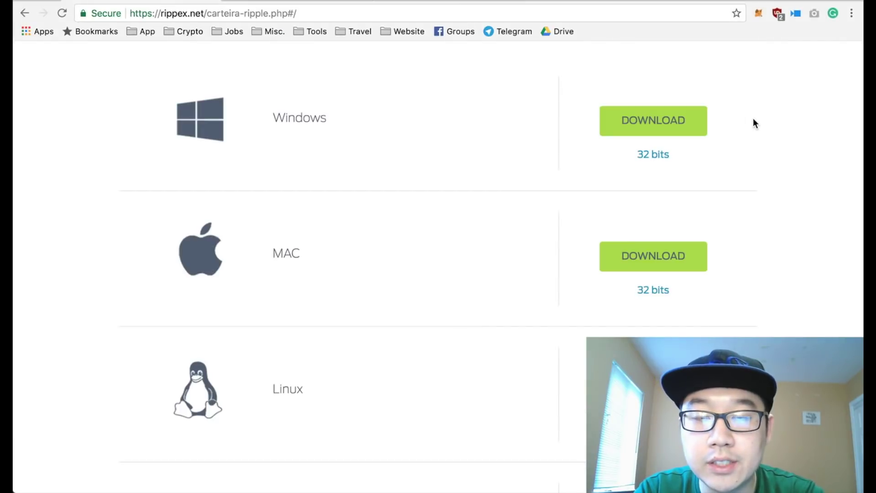
pyautogui.click(441, 6)
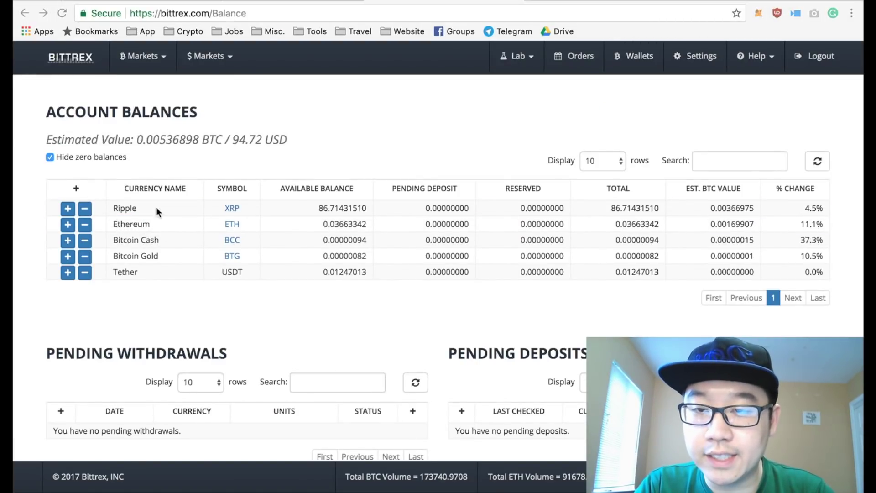
pyautogui.click(85, 210)
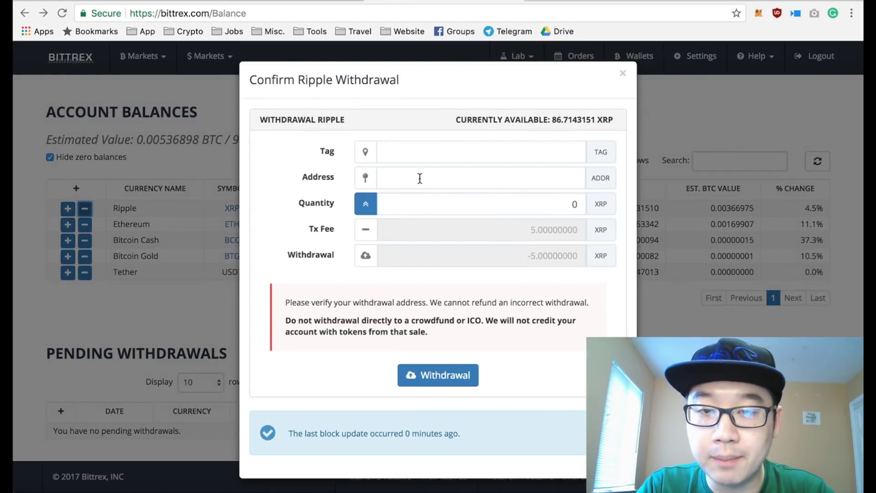
# Paste the new wallet address and enter 25 XRP, showing a net withdrawal of 20 XRP after the fee
pyautogui.click(420, 179)
pyautogui.hotkey('ctrl', 'v')
pyautogui.click(431, 225)
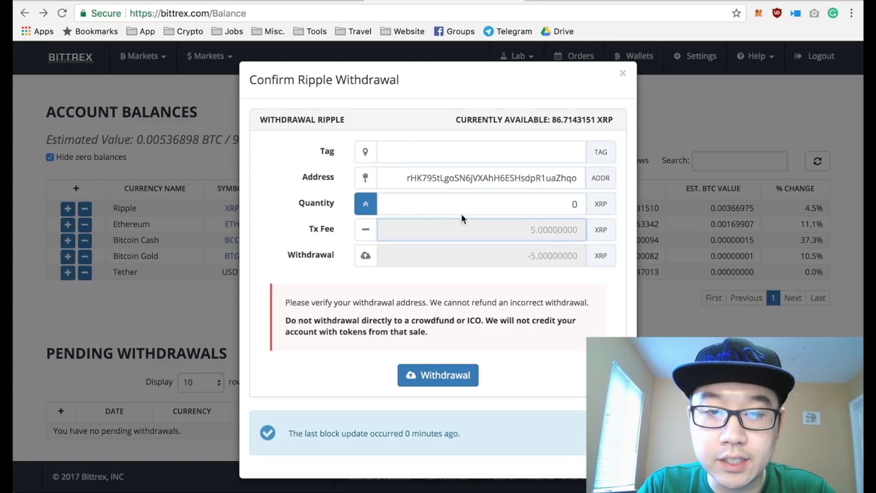
pyautogui.click(555, 205)
pyautogui.write('2')
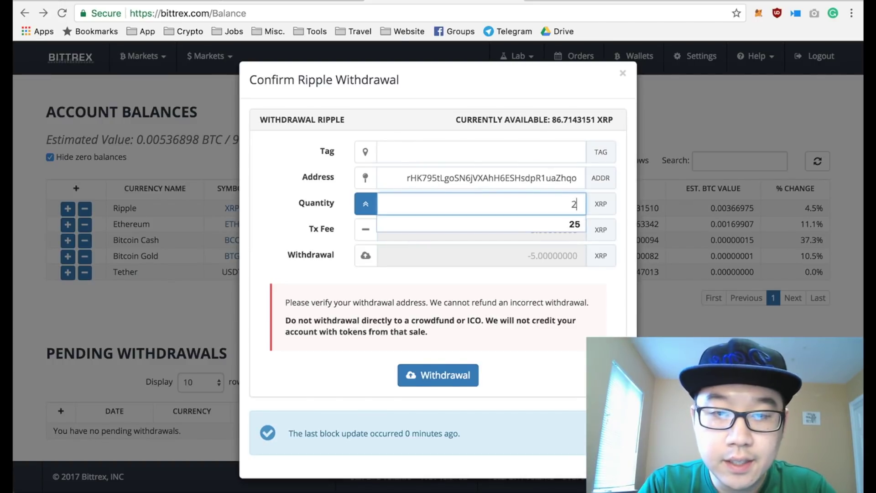
pyautogui.write('5')
pyautogui.click(582, 261)
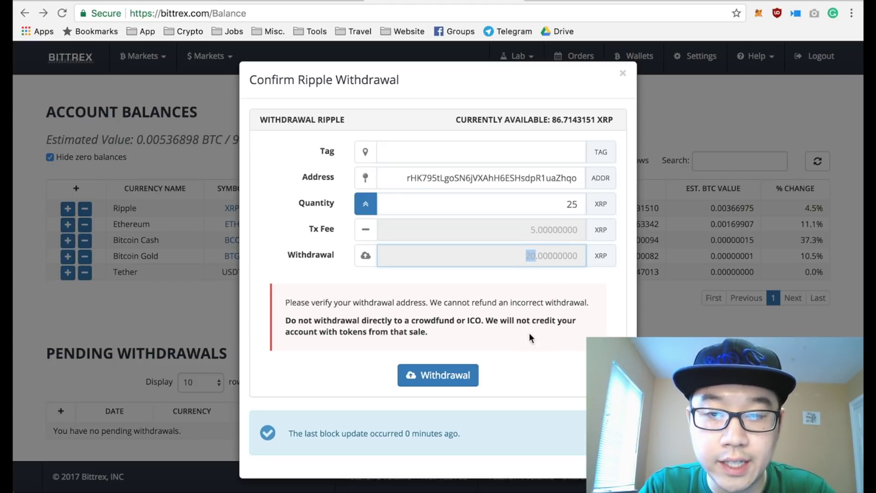
pyautogui.click(545, 286)
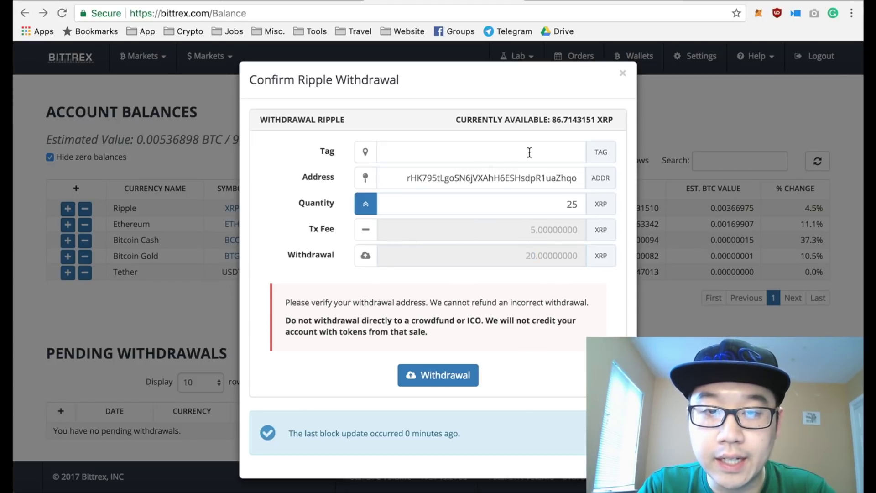
# Submit the withdrawal and confirm it with the 6-digit two-factor authentication code
pyautogui.click(443, 373)
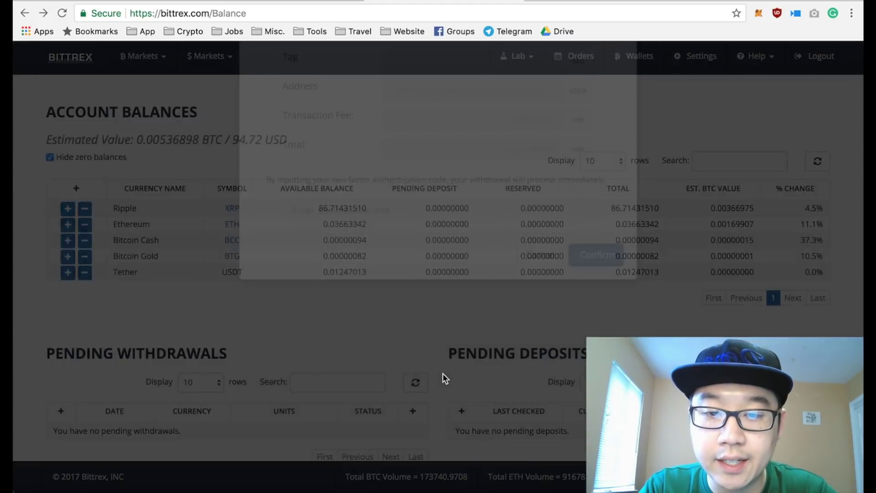
pyautogui.click(451, 273)
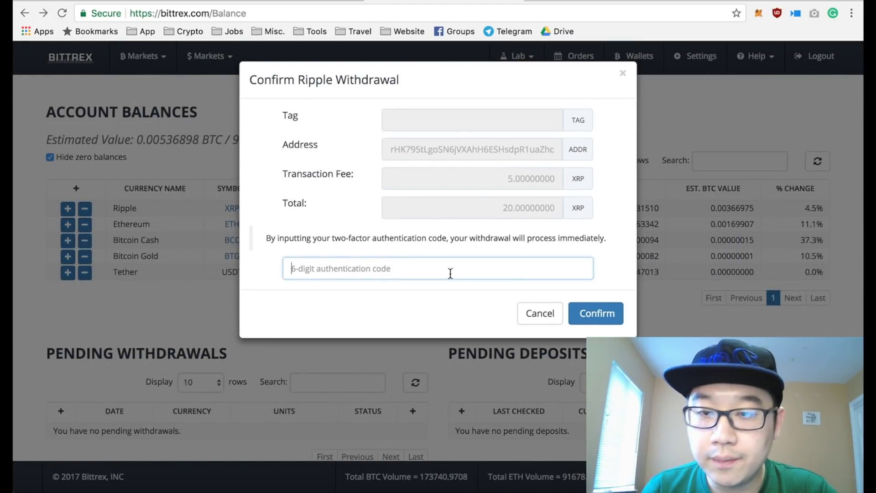
pyautogui.write('0')
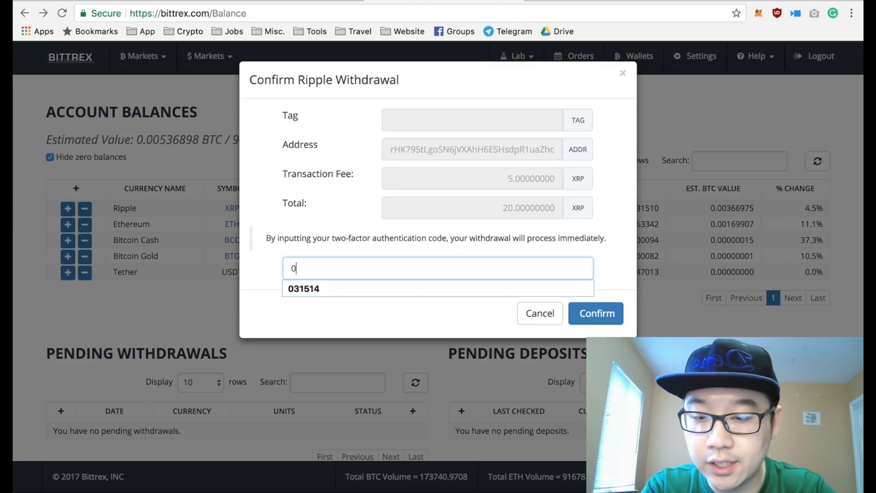
pyautogui.write('62')
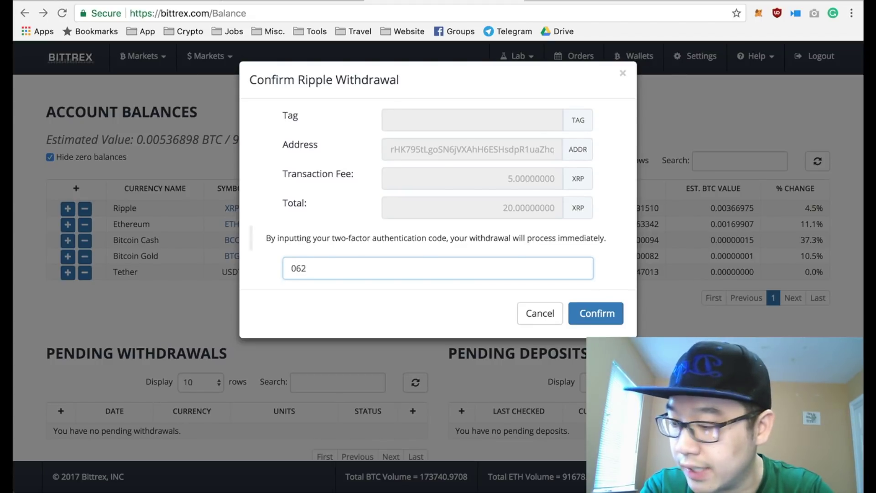
pyautogui.click(621, 311)
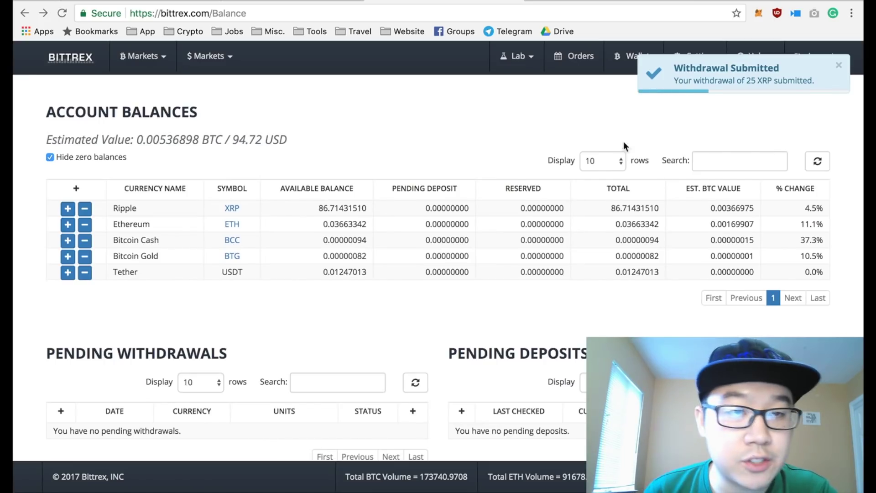
pyautogui.scroll(-3, 554, 153)
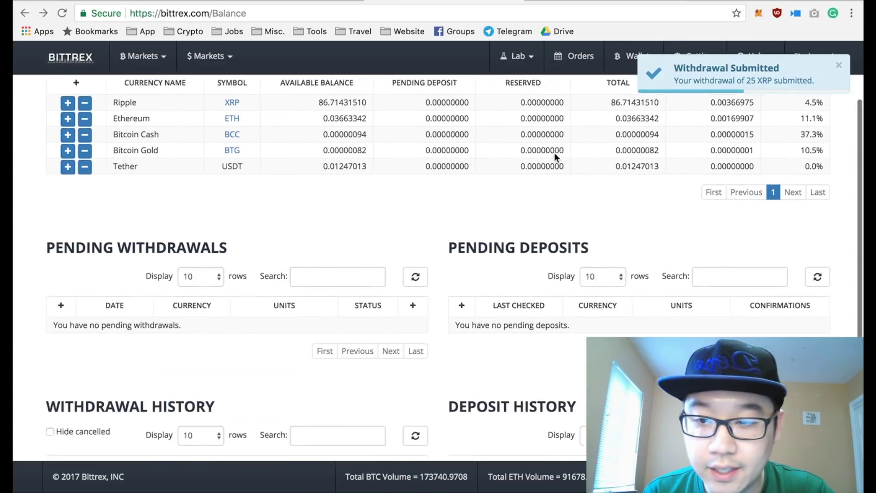
pyautogui.scroll(2, 761, 90)
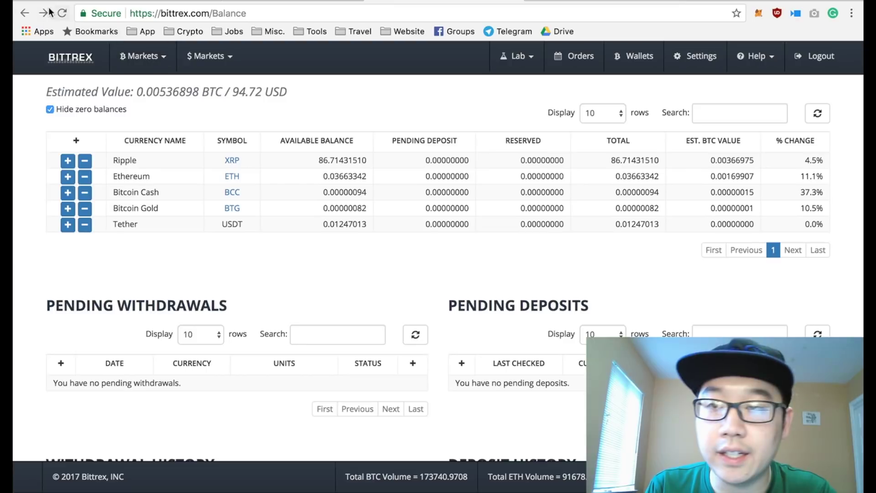
# Reload the Bittrex balances page and select the pending 20 XRP withdrawal marked Authorized
pyautogui.click(61, 15)
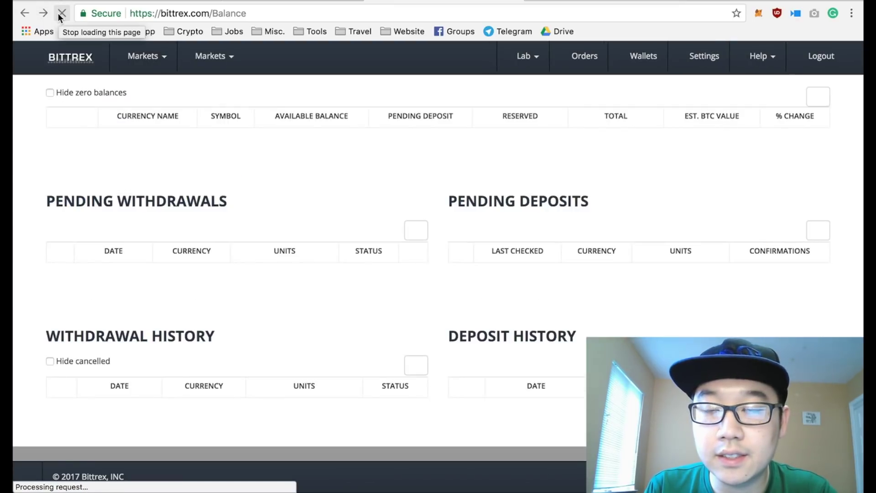
pyautogui.scroll(-1, 244, 278)
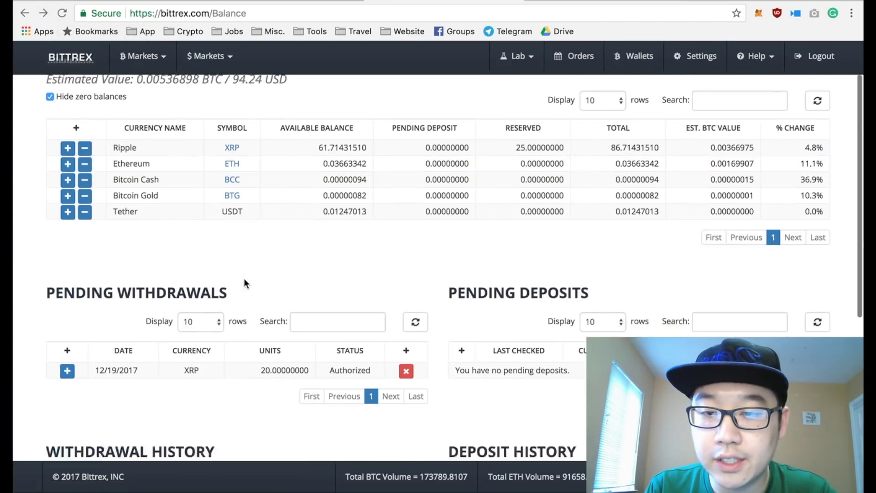
pyautogui.scroll(-4, 326, 280)
pyautogui.click(352, 241)
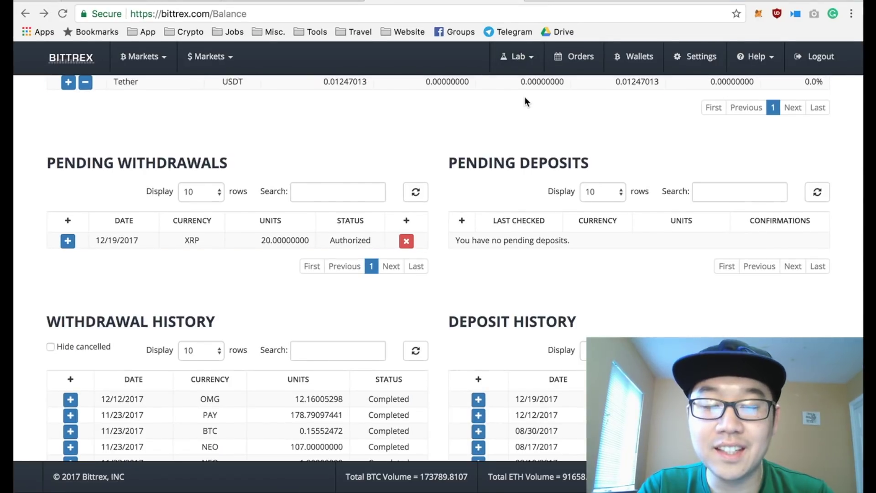
# Reload the balances page so the 20 XRP withdrawal leaves the pending list
pyautogui.press('super+r')
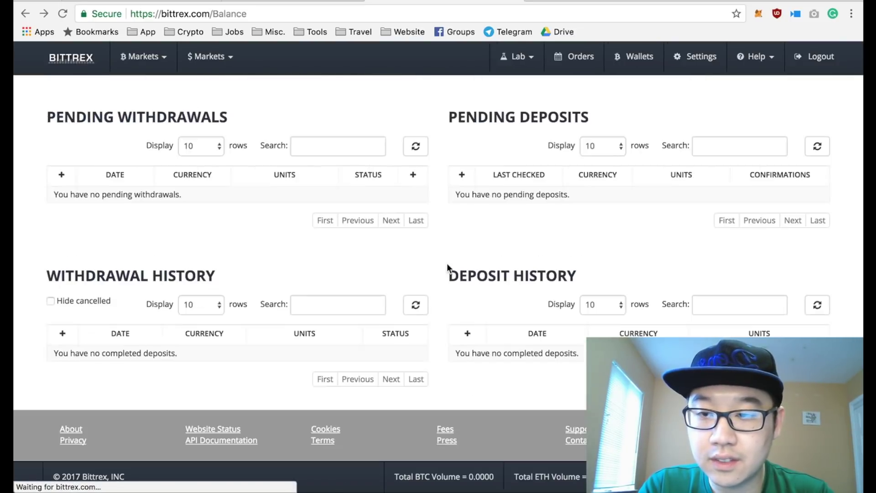
pyautogui.scroll(1, 447, 267)
pyautogui.scroll(-3, 447, 267)
pyautogui.scroll(1, 447, 267)
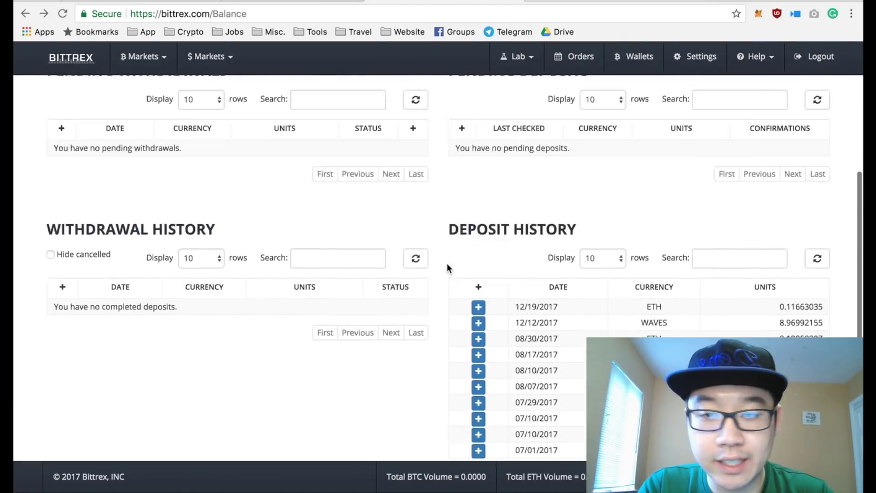
pyautogui.scroll(2, 447, 268)
pyautogui.scroll(2, 447, 263)
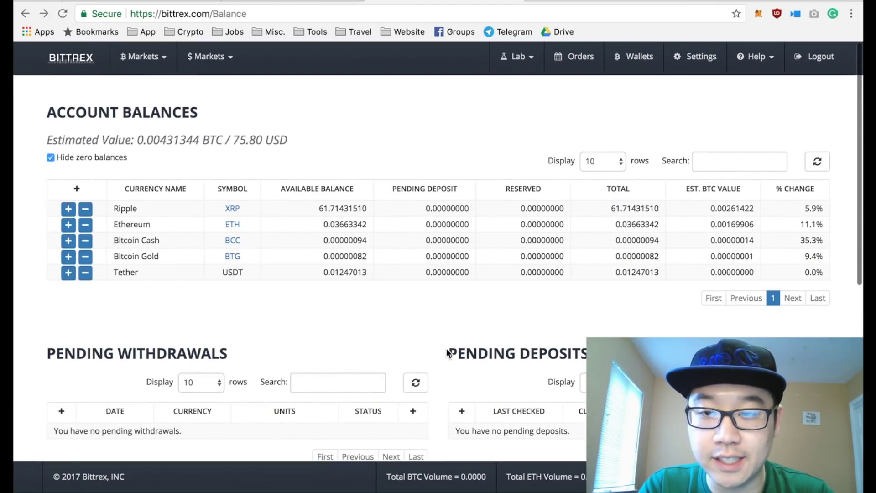
pyautogui.scroll(-1, 447, 339)
pyautogui.scroll(-1, 446, 340)
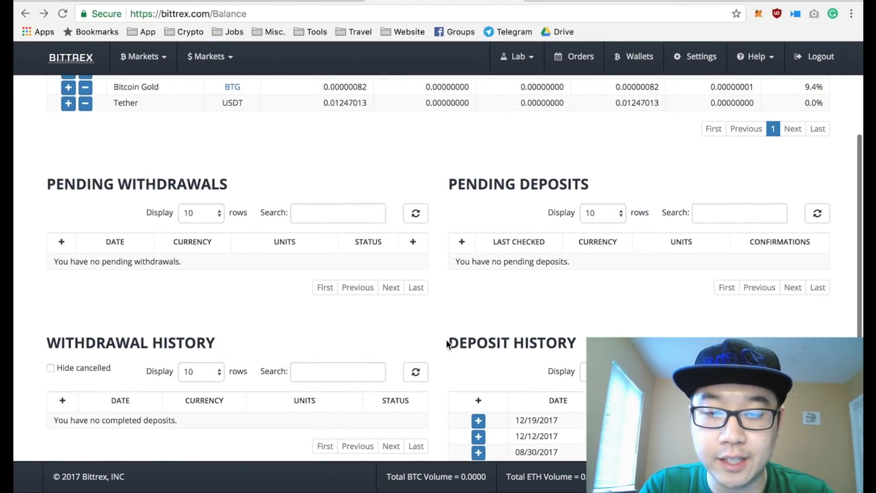
pyautogui.scroll(-2, 447, 340)
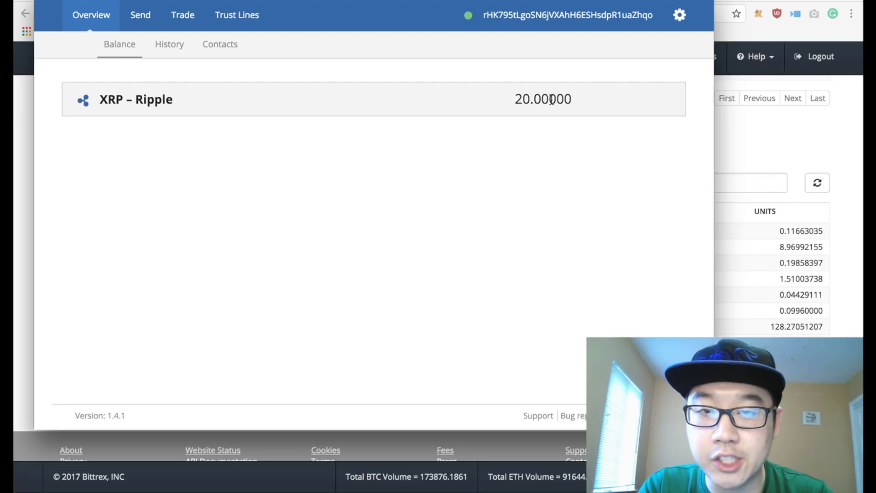
pyautogui.click(159, 47)
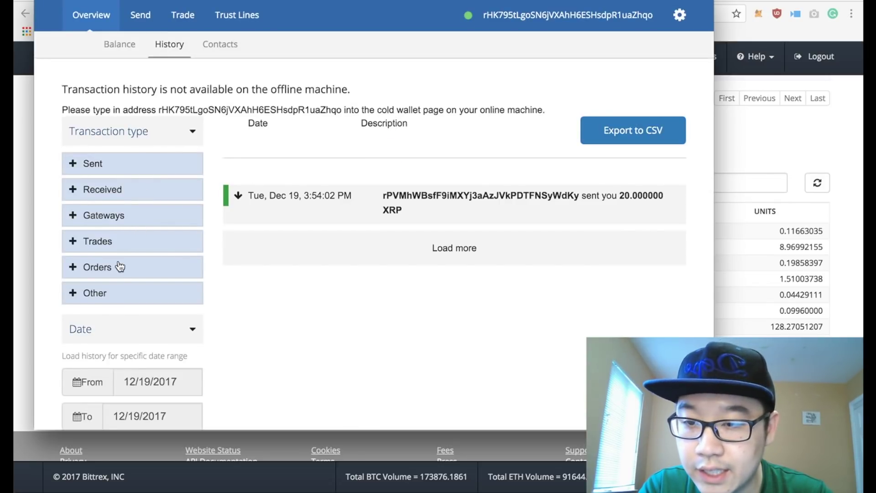
pyautogui.scroll(-3, 117, 265)
pyautogui.scroll(3, 118, 267)
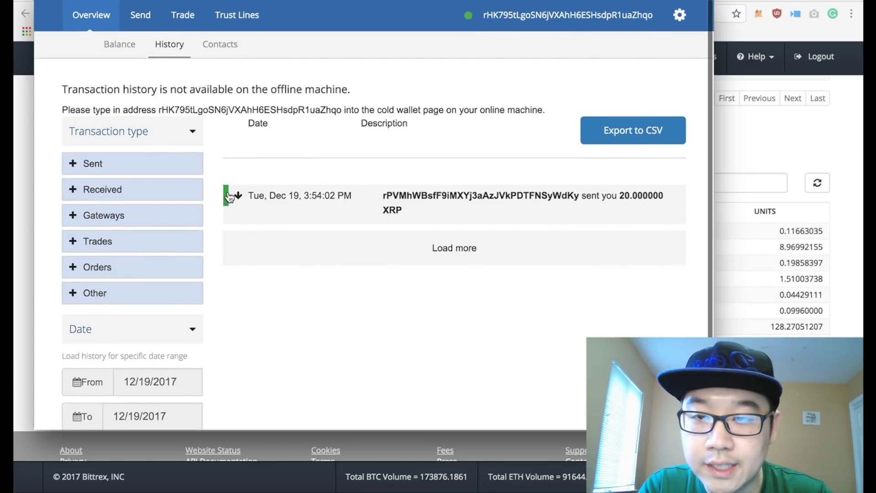
pyautogui.click(220, 43)
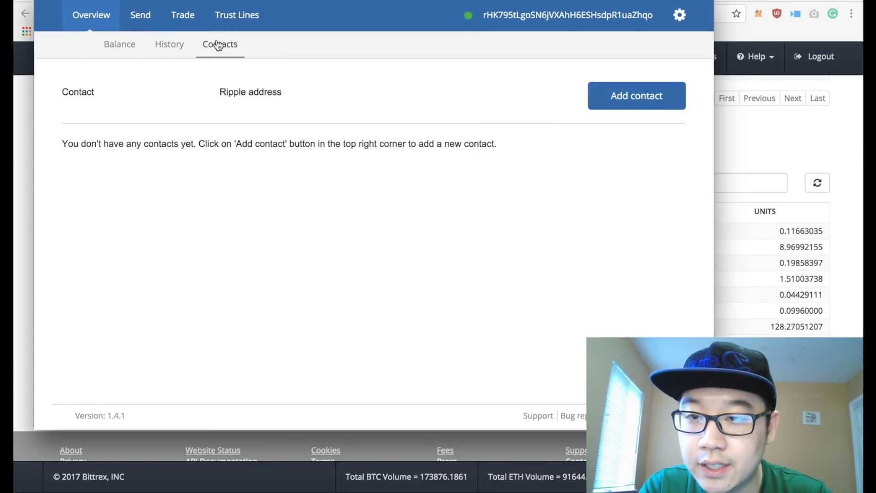
pyautogui.click(160, 52)
pyautogui.click(121, 48)
pyautogui.click(142, 15)
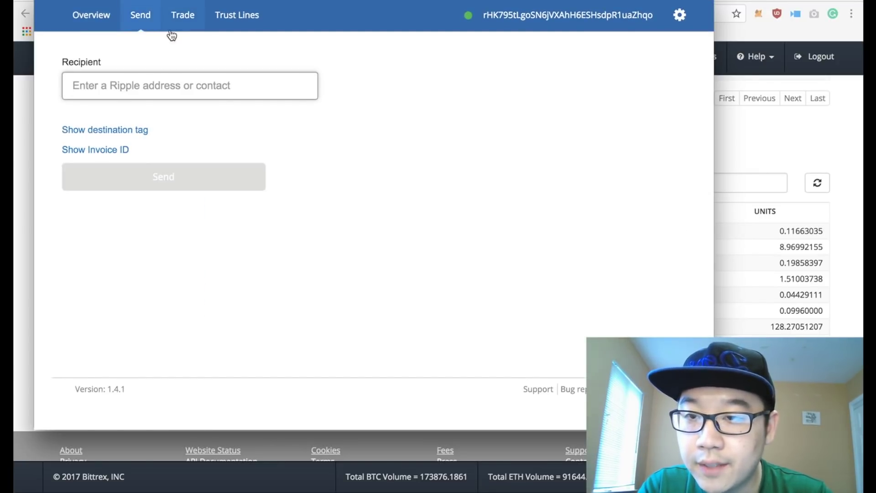
pyautogui.click(187, 85)
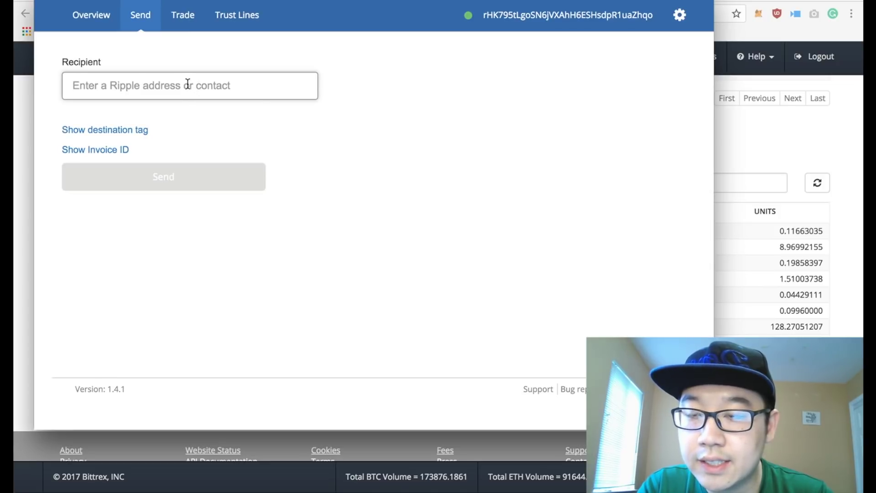
pyautogui.click(182, 17)
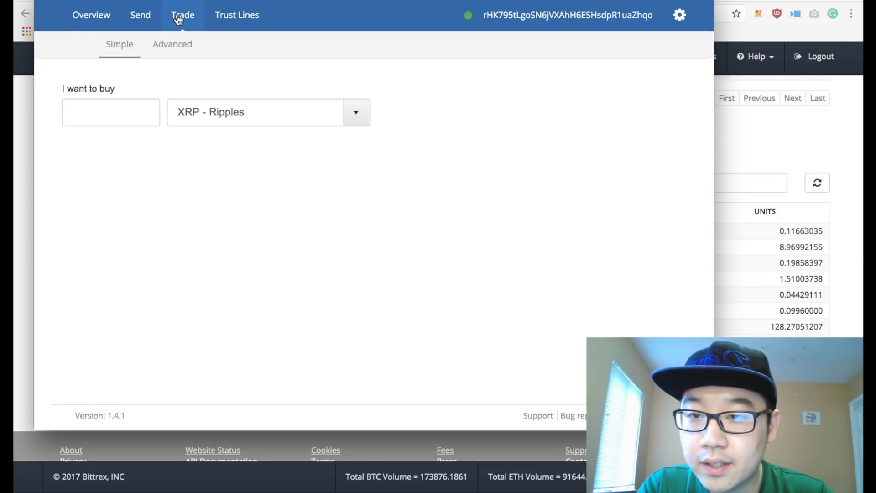
pyautogui.click(209, 111)
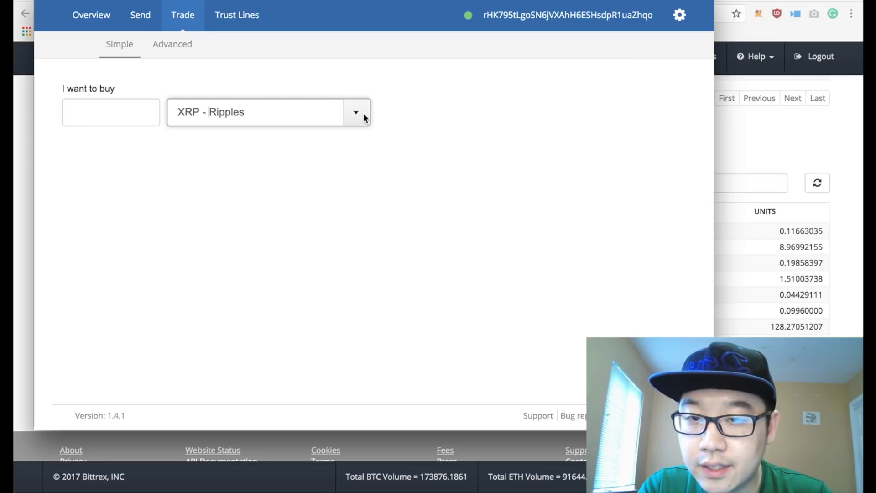
pyautogui.click(247, 26)
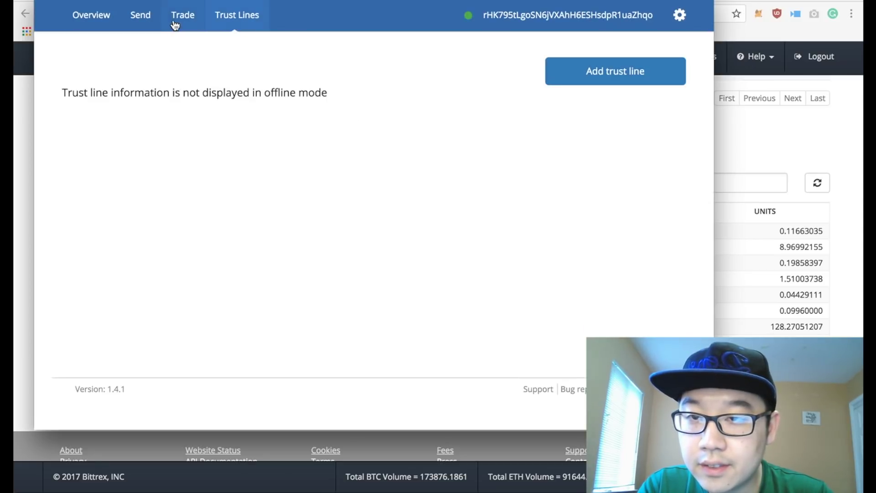
pyautogui.click(167, 25)
pyautogui.click(127, 25)
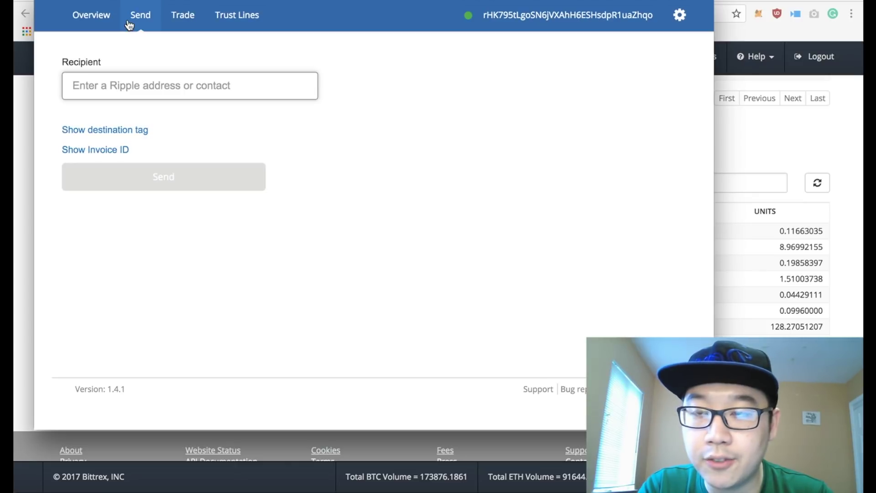
pyautogui.click(101, 21)
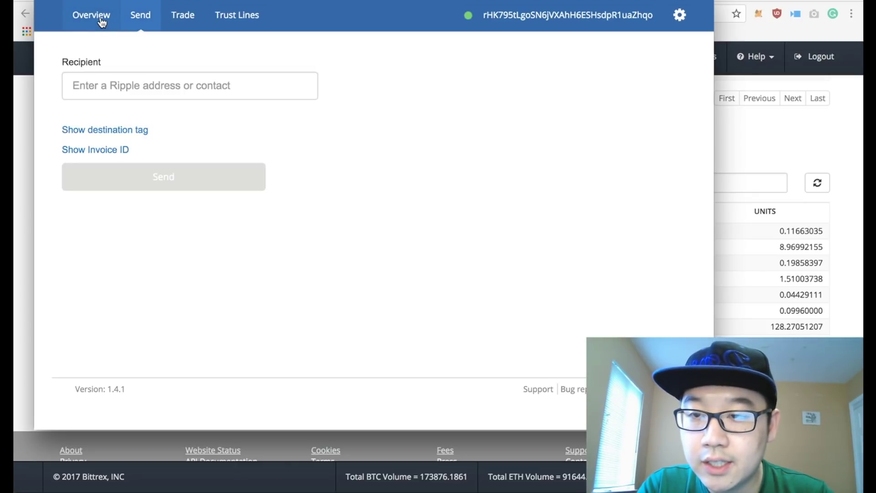
# Copy the wallet address from the top bar, then open and dismiss the gear settings menu
pyautogui.click(488, 17)
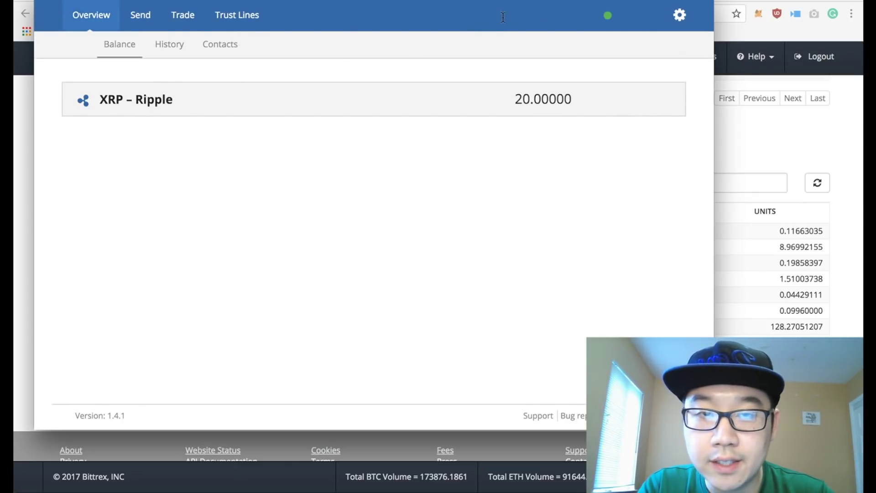
pyautogui.click(677, 18)
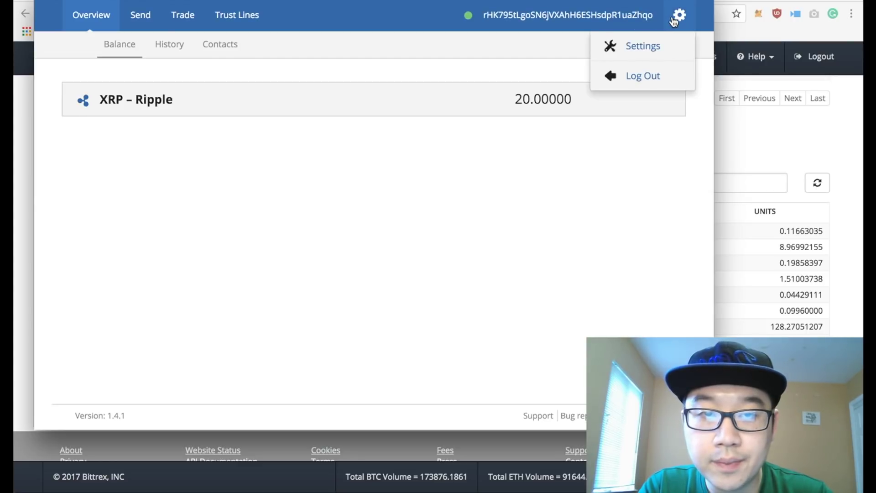
pyautogui.click(476, 191)
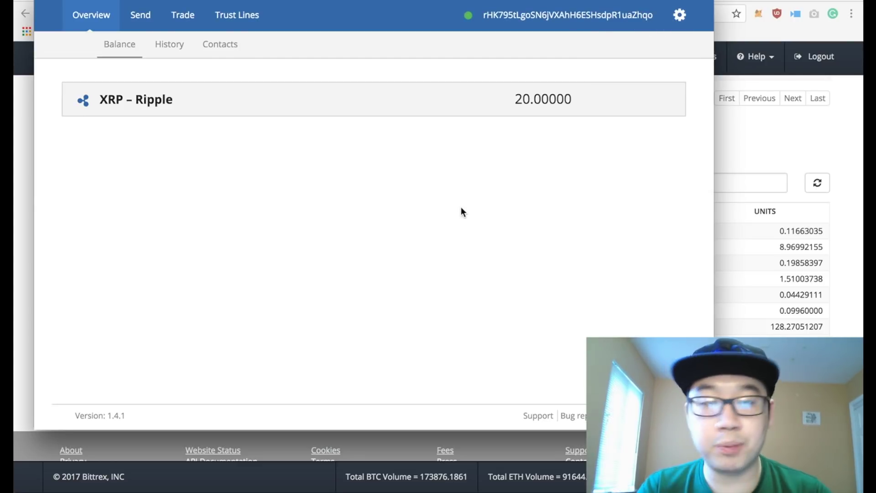